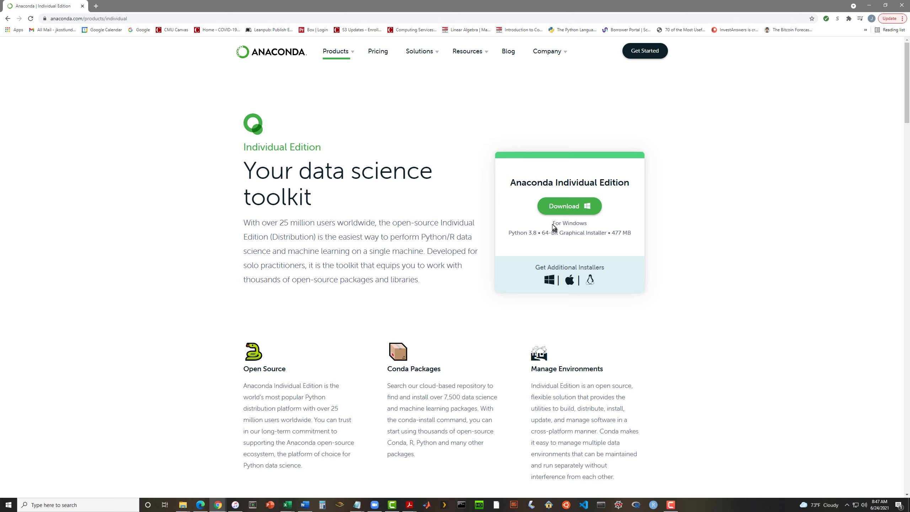
- Download the Windows 64-bit installer of Anaconda Individual Edition and dismiss the Anaconda Nucleus sign-up form
left_click_drag(553, 225, 588, 224)
left_click_drag(509, 234, 602, 237)
left_click(730, 251)
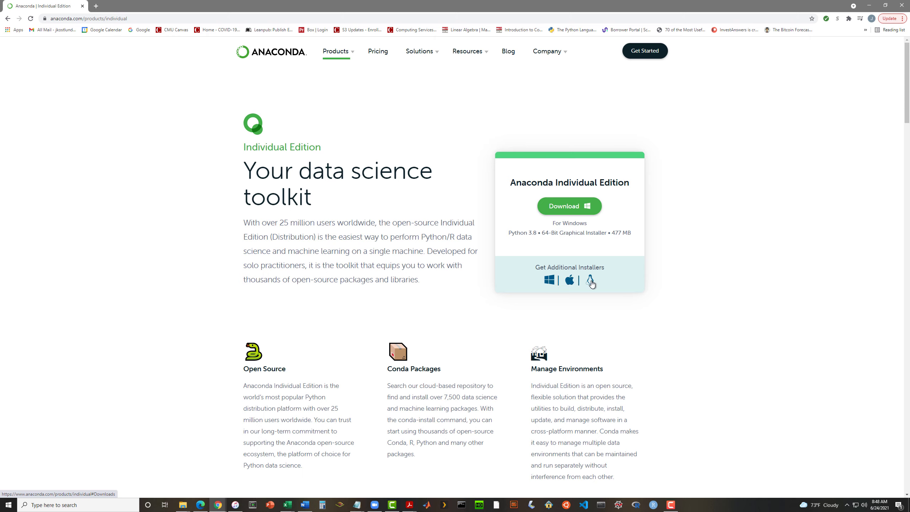
left_click(568, 206)
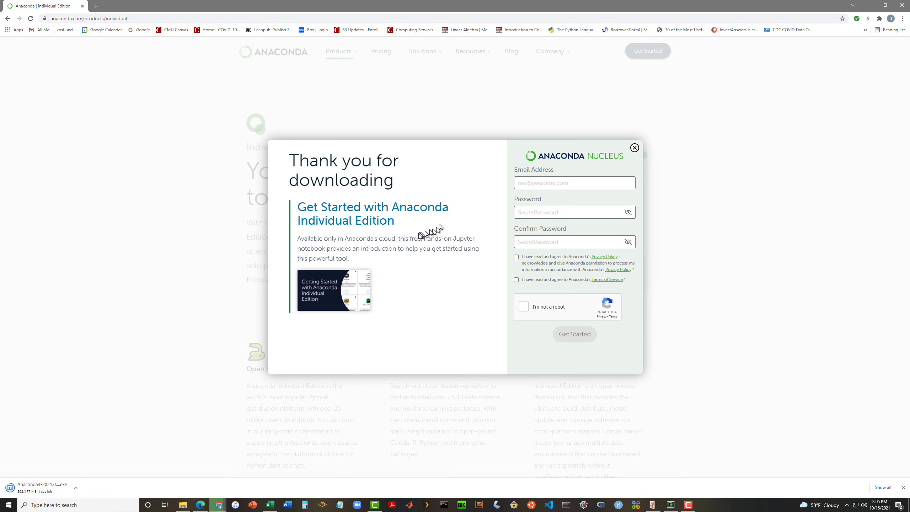
left_click_drag(345, 239, 479, 242)
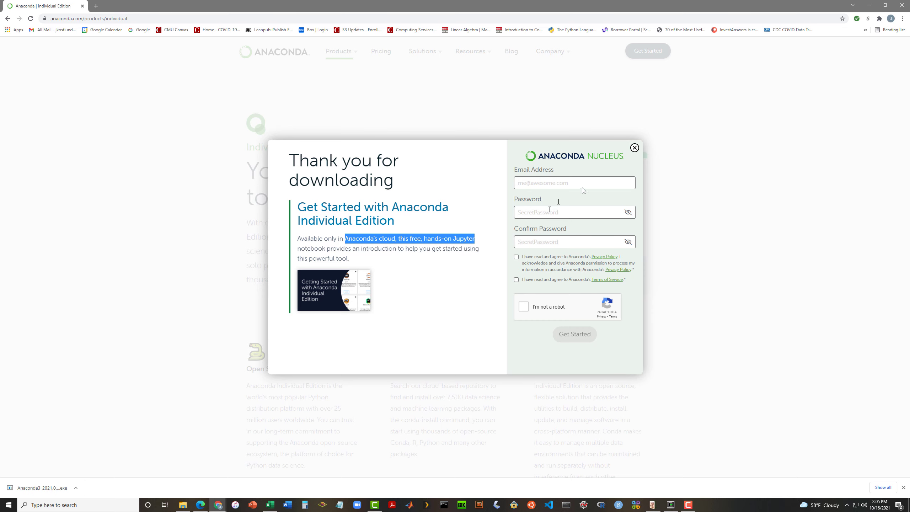
left_click(633, 150)
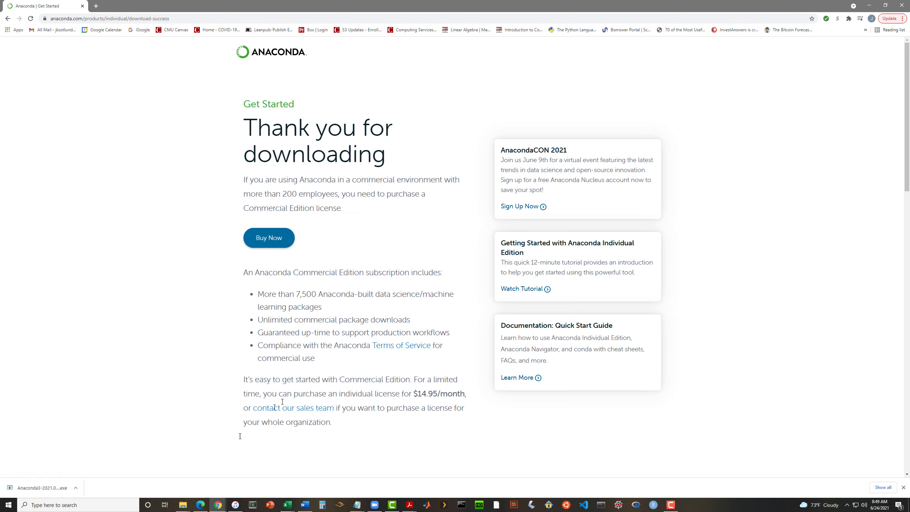
- Show the downloaded Anaconda3-2021.05-Windows-x86_64.exe in its folder and launch the installer
left_click(76, 488)
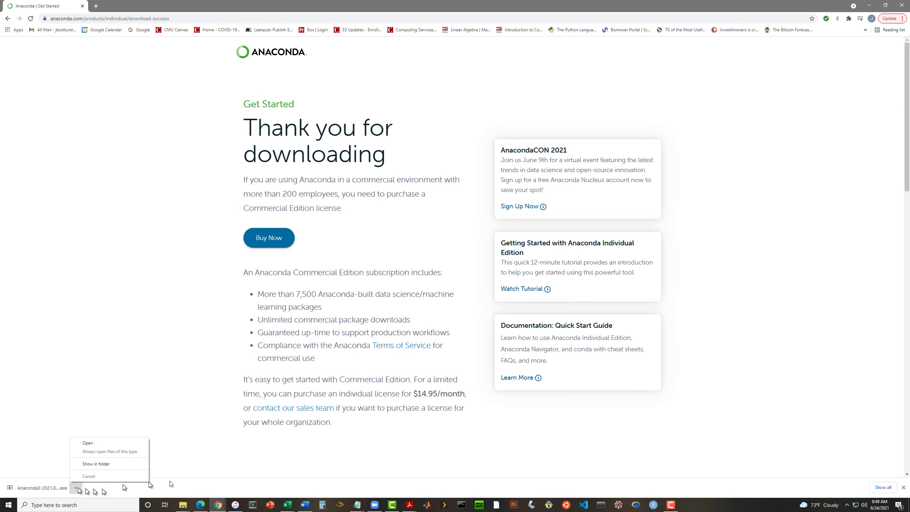
left_click(76, 489)
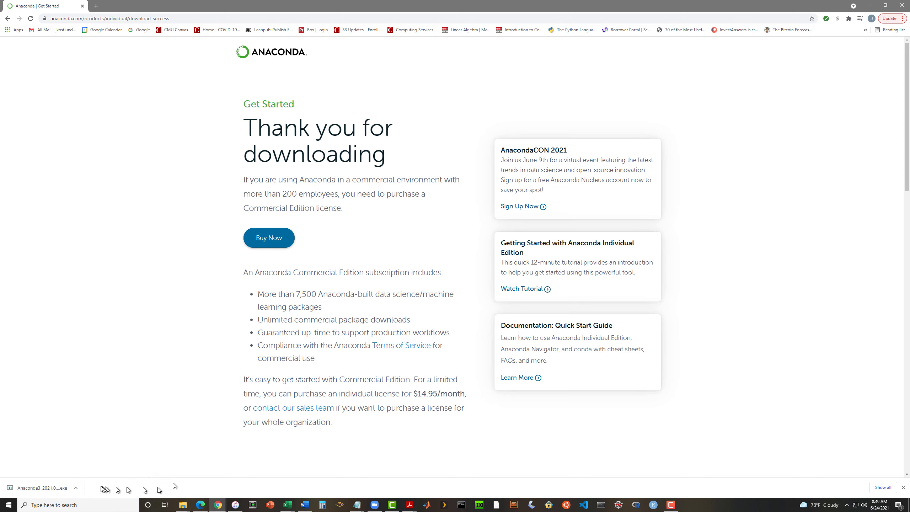
left_click(76, 489)
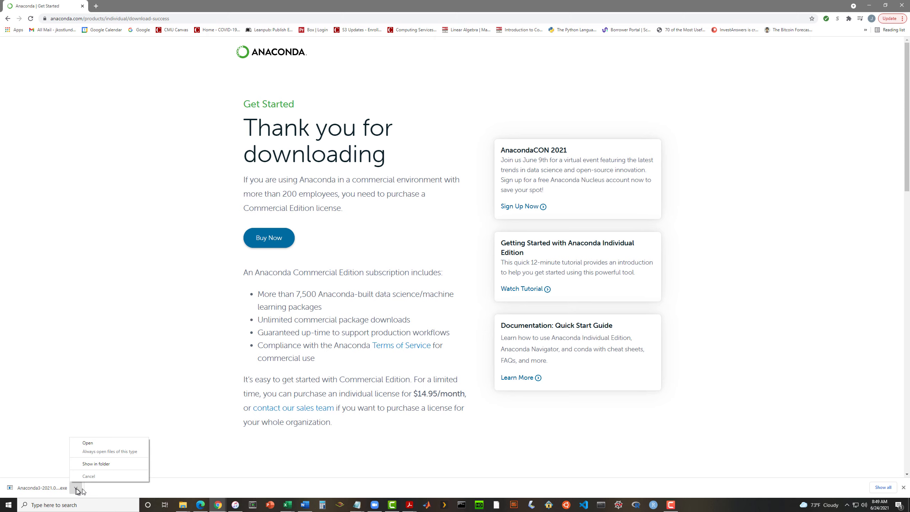
left_click(90, 467)
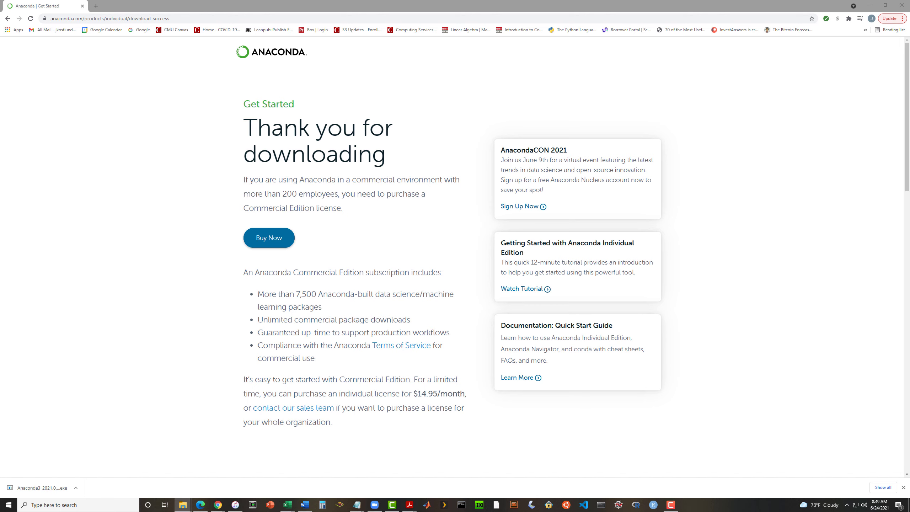
left_click_drag(110, 135, 489, 148)
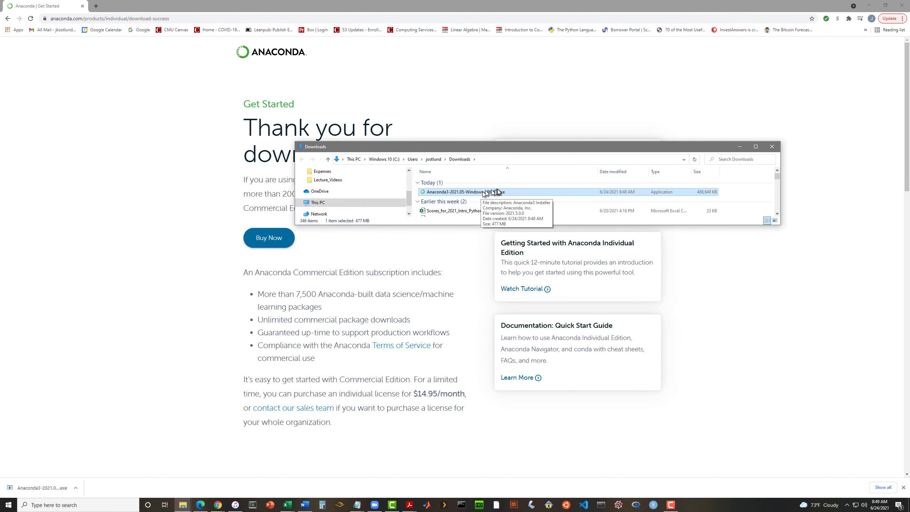
left_click_drag(491, 195, 450, 195)
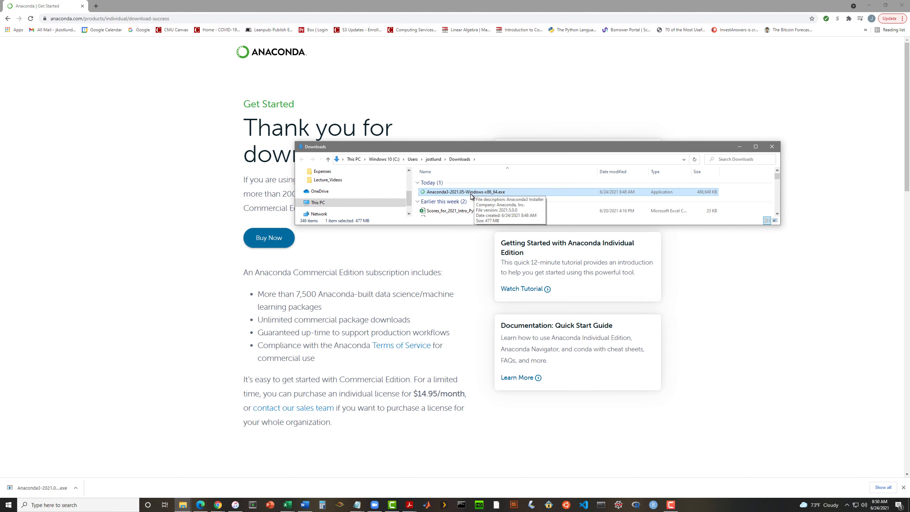
double_click(462, 192)
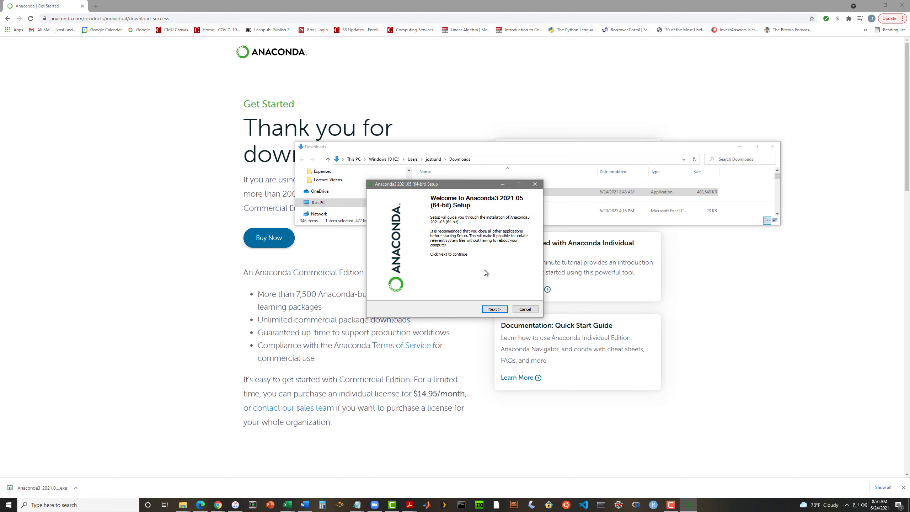
- Accept the licence and install Anaconda3 for Just Me in the default folder, with Anaconda3 registered as default Python 3.8
left_click(492, 310)
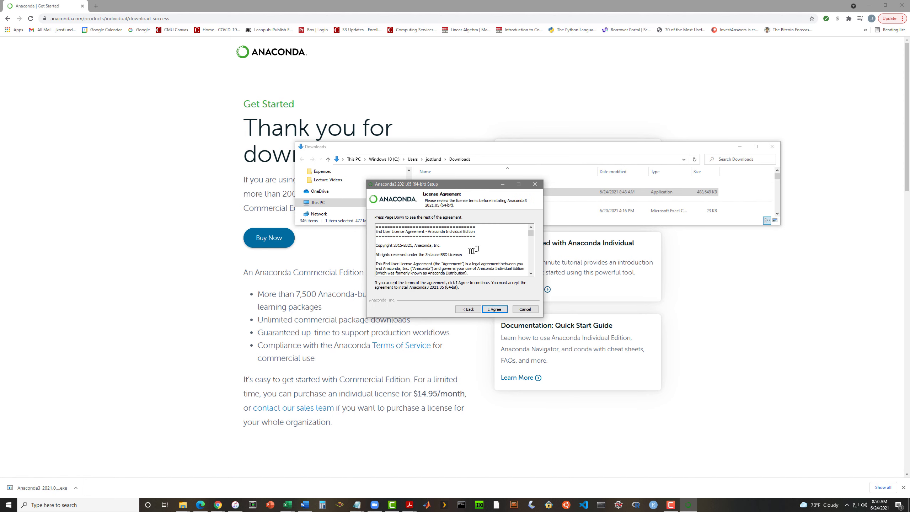
left_click(495, 309)
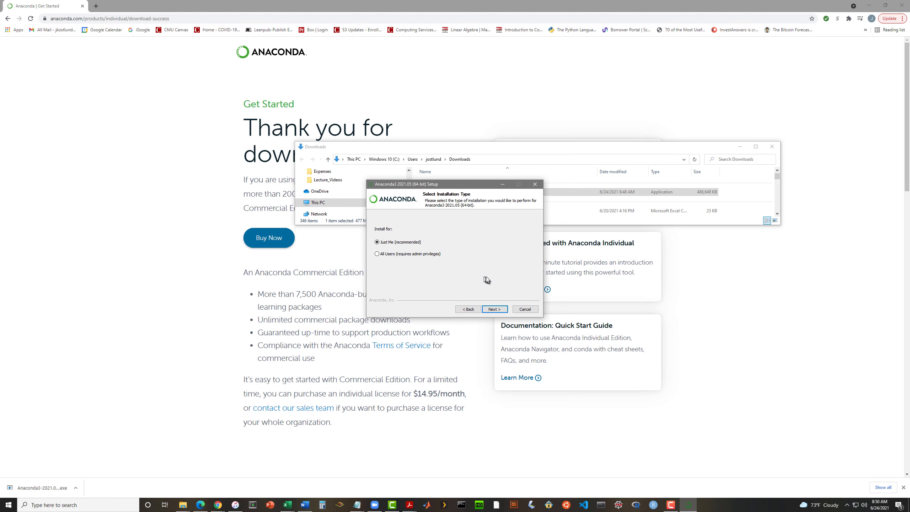
left_click(493, 309)
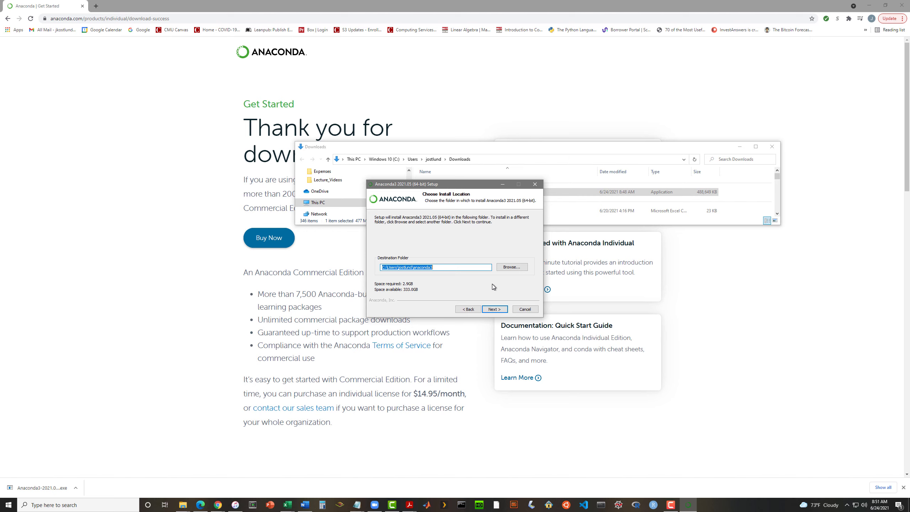
left_click(493, 310)
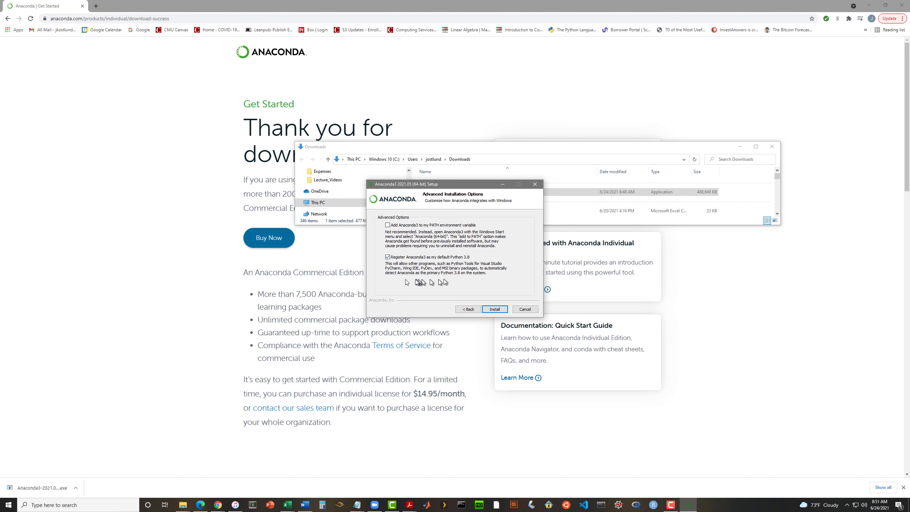
left_click(495, 309)
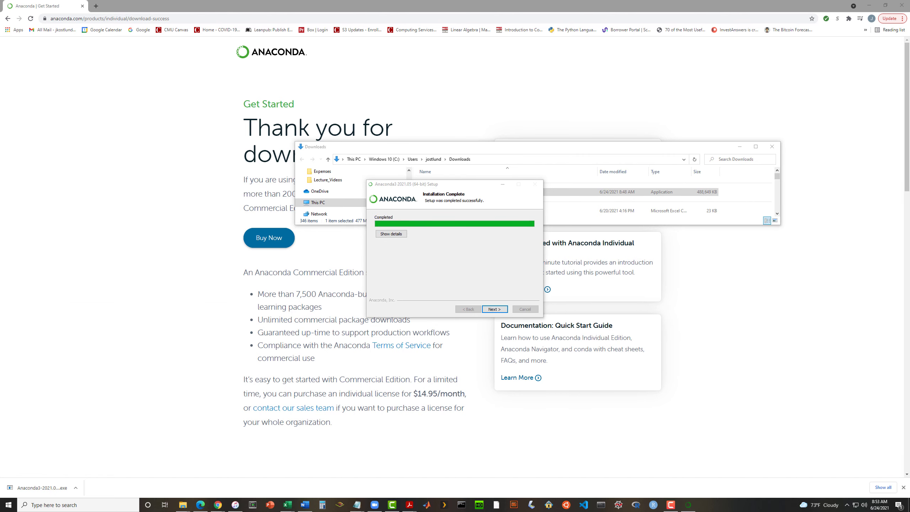
- Complete the Anaconda3 setup with Getting Started with Anaconda unchecked, closing the Downloads folder window along the way
left_click(483, 264)
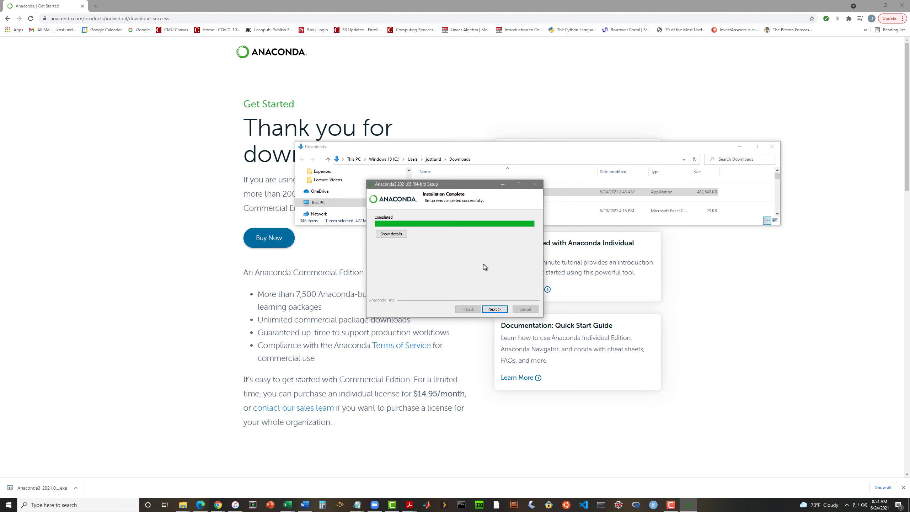
left_click(495, 310)
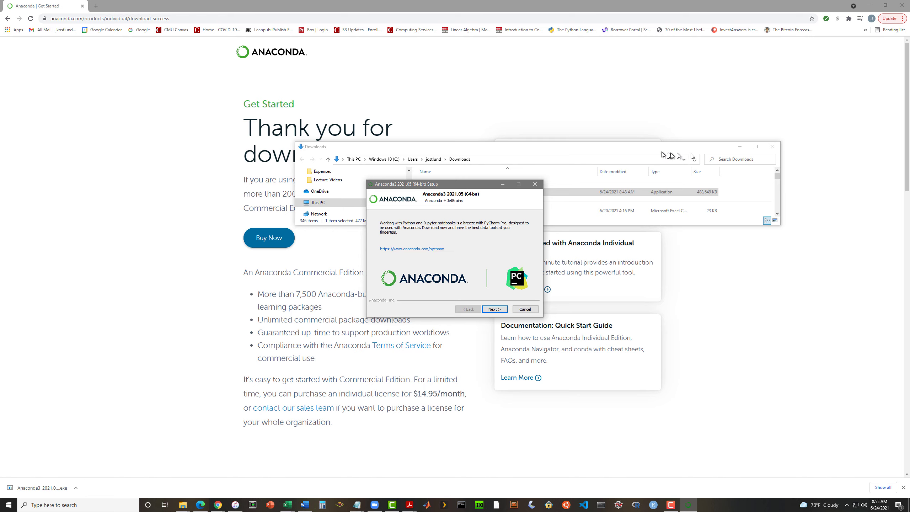
left_click(772, 147)
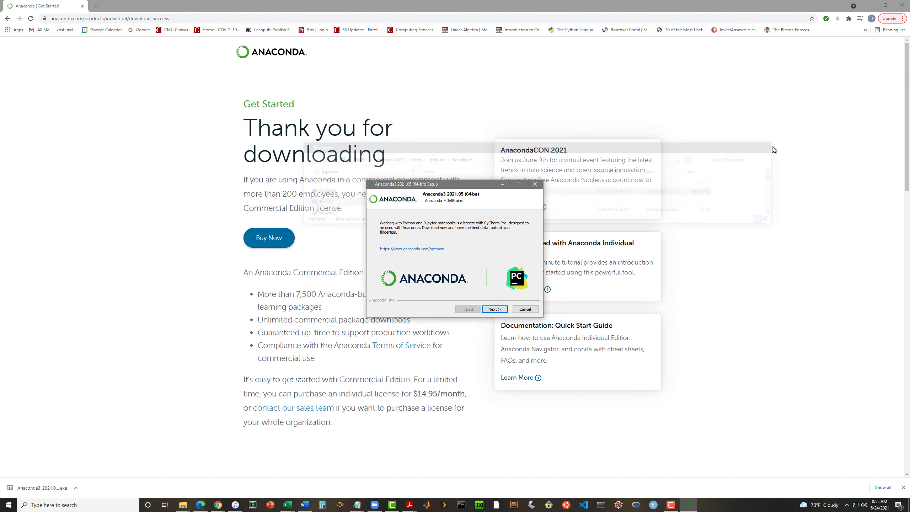
left_click(494, 309)
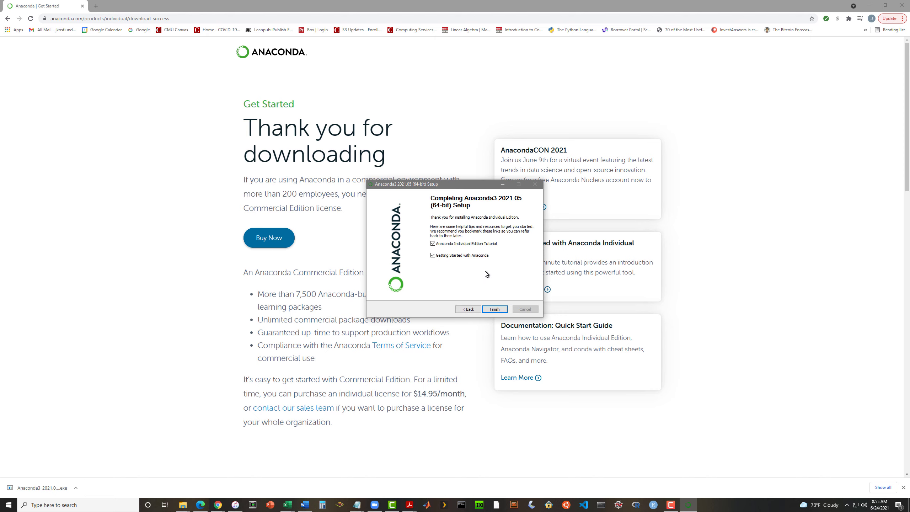
left_click(433, 255)
left_click(495, 310)
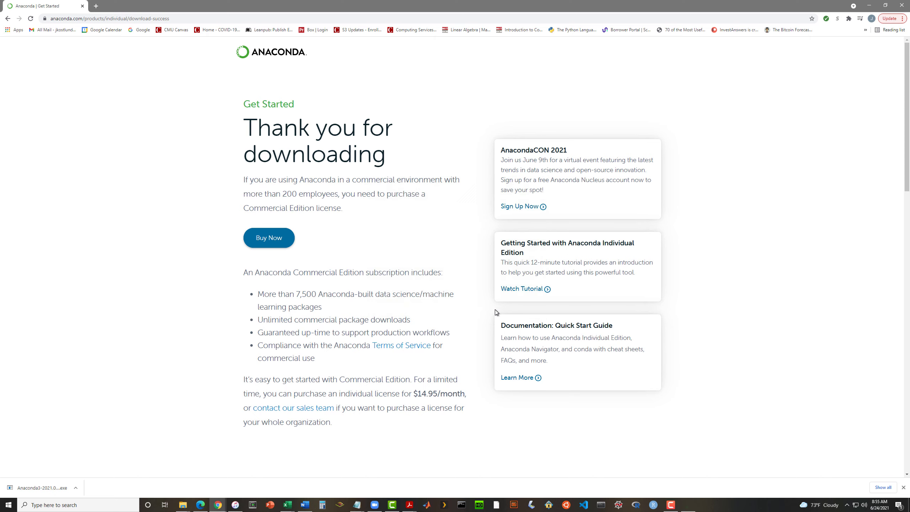
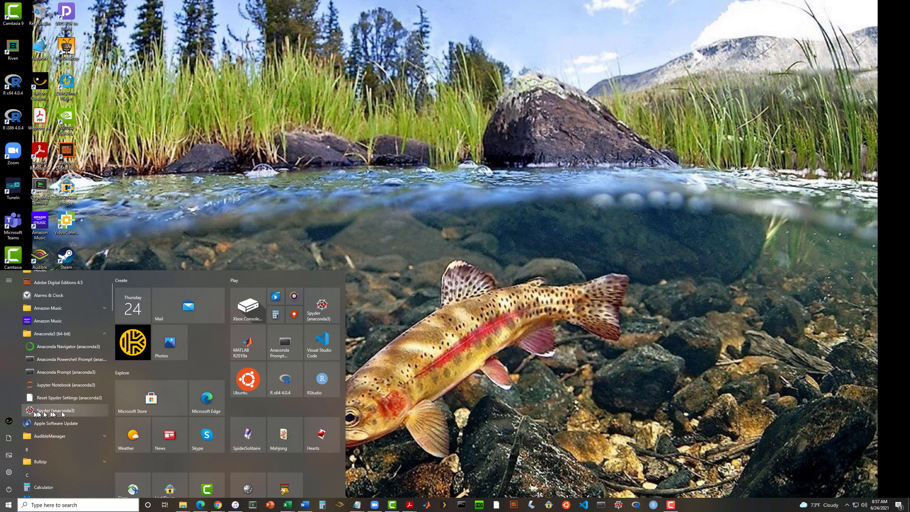
- Open the Anaconda Prompt, start the Python shell with the idle command, and highlight the shell's Python version number
left_click(58, 373)
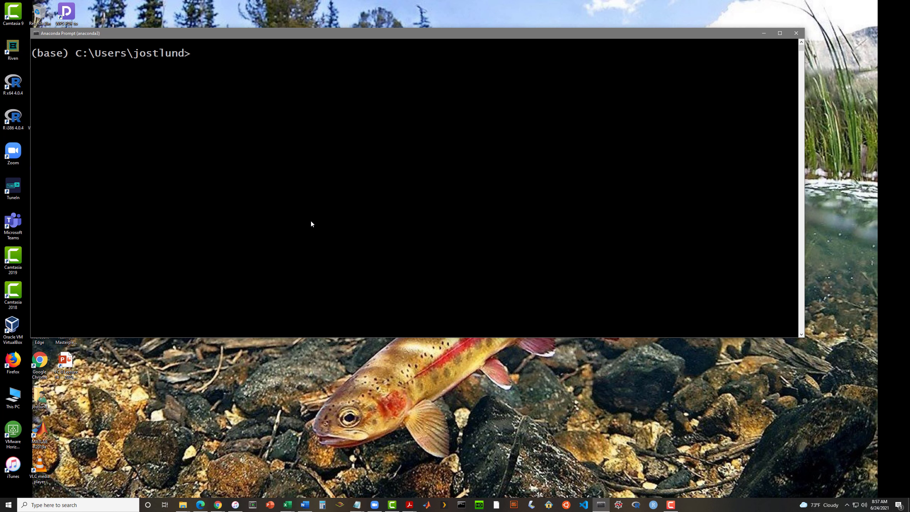
type("idle")
key("Return")
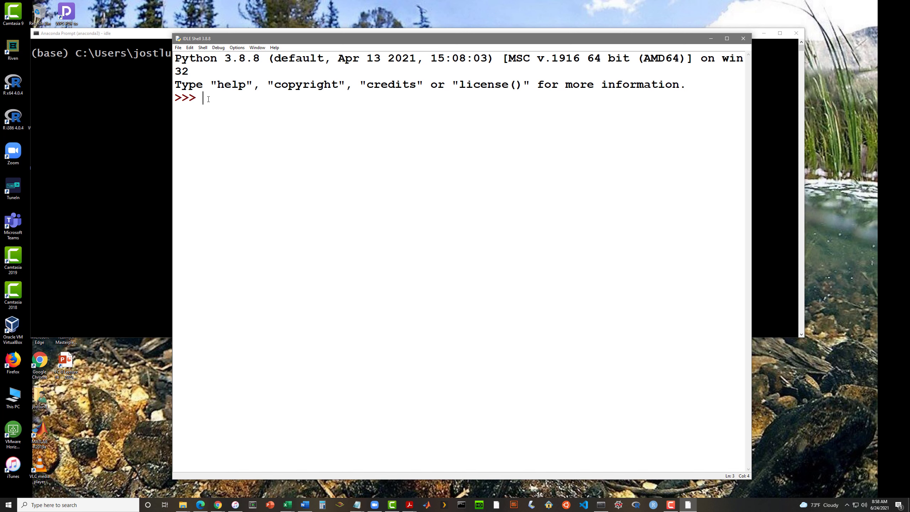
left_click_drag(225, 58, 261, 60)
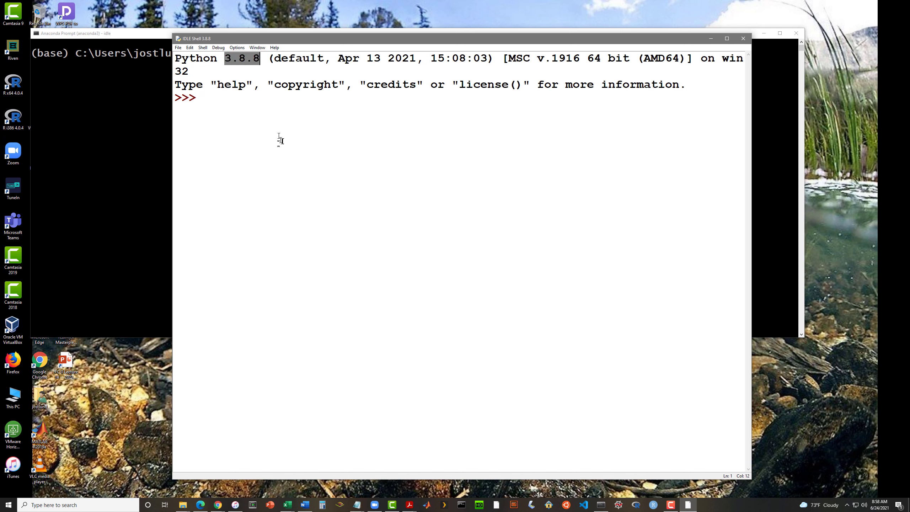
- Evaluate 12 * 25 in the IDLE shell
left_click(257, 110)
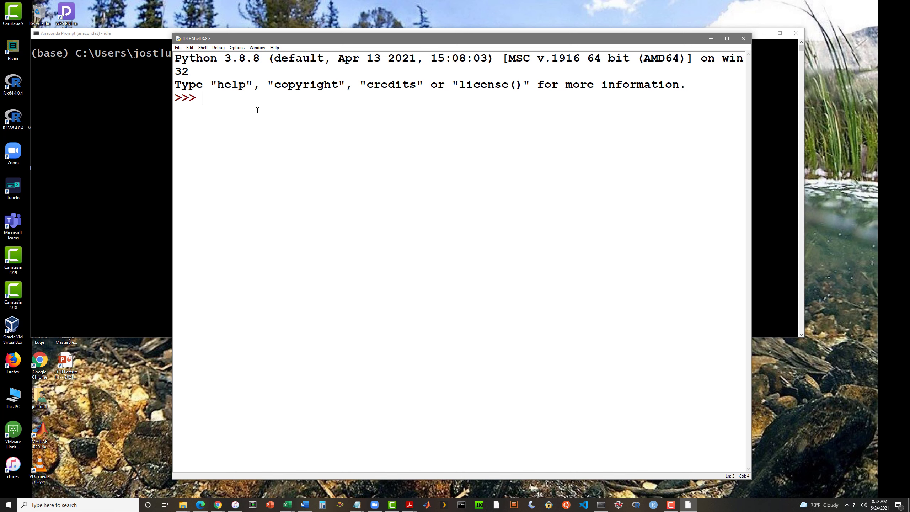
type("12 * 25")
key("Return")
- Assign 1234.56 to the variable a in the IDLE shell and display its value
type("a =")
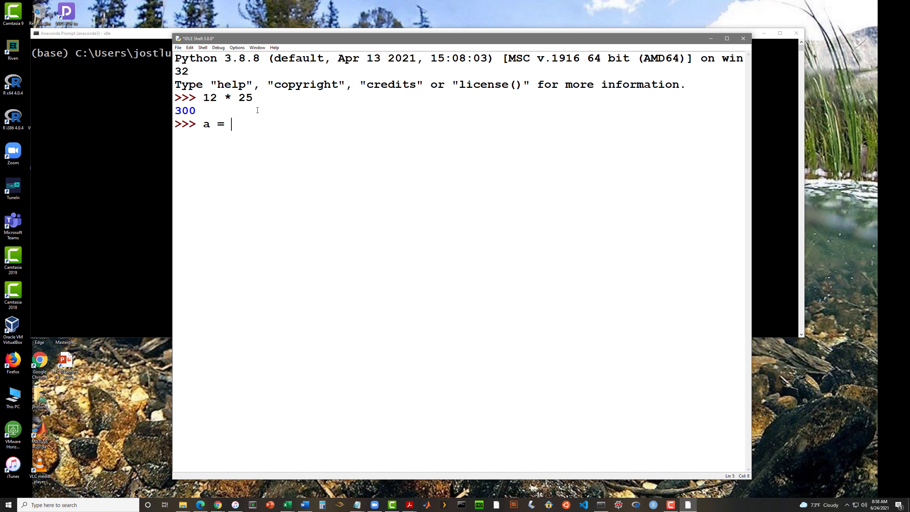
type(" 1234.56")
key("Return")
type("a")
key("Return")
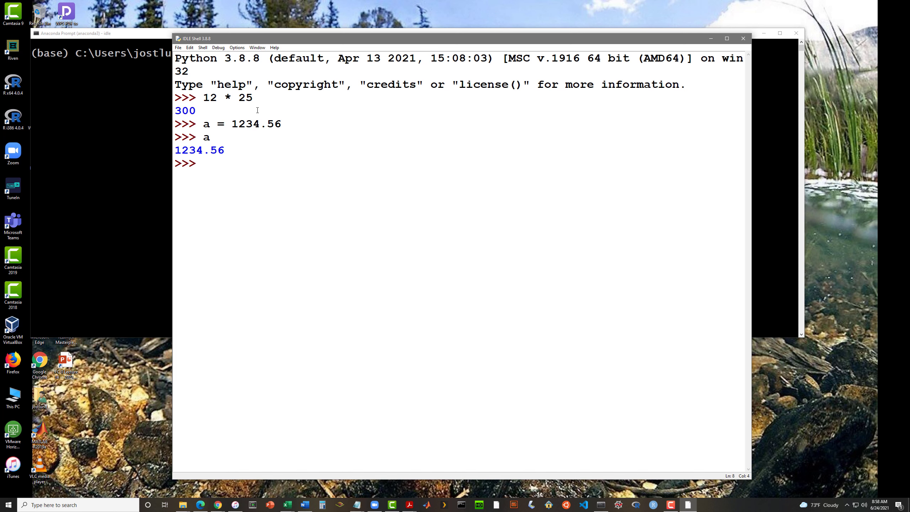
- Exit IDLE with quit(), agreeing to kill the running program, and close the Anaconda Prompt window
type("quit()")
key("Return")
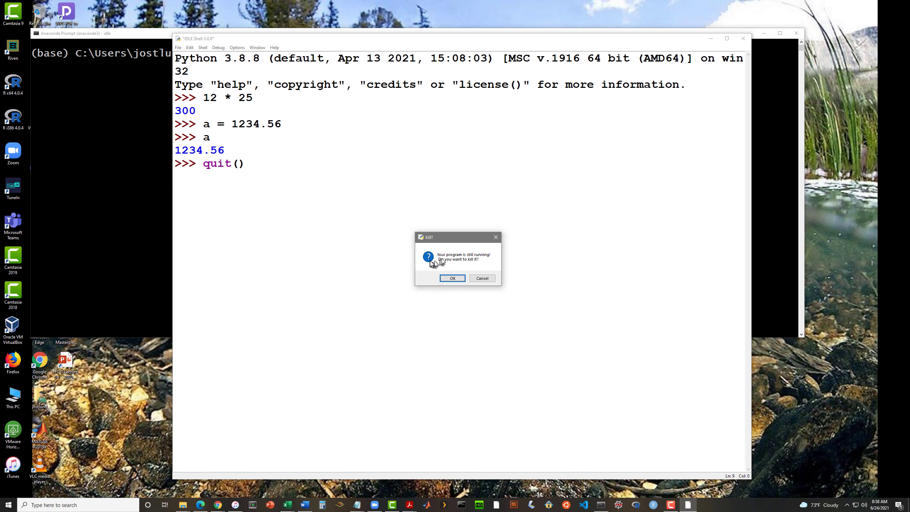
left_click(452, 279)
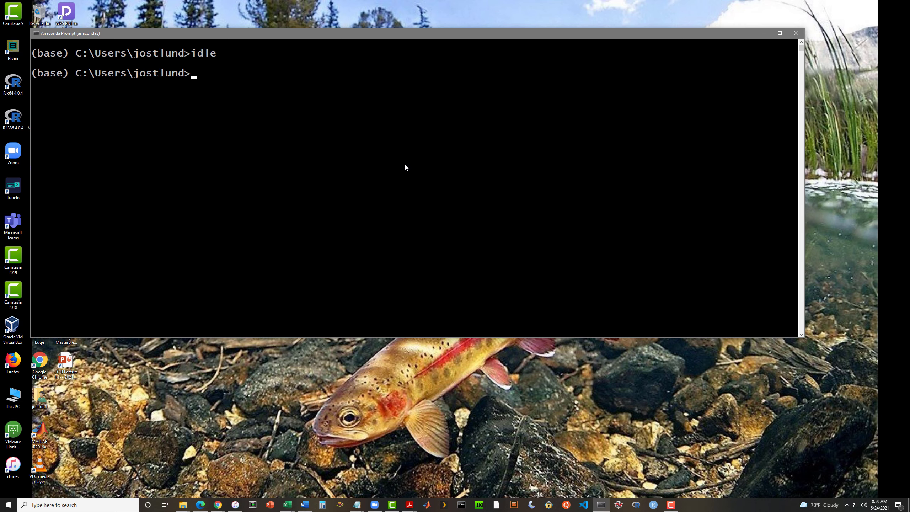
left_click(796, 33)
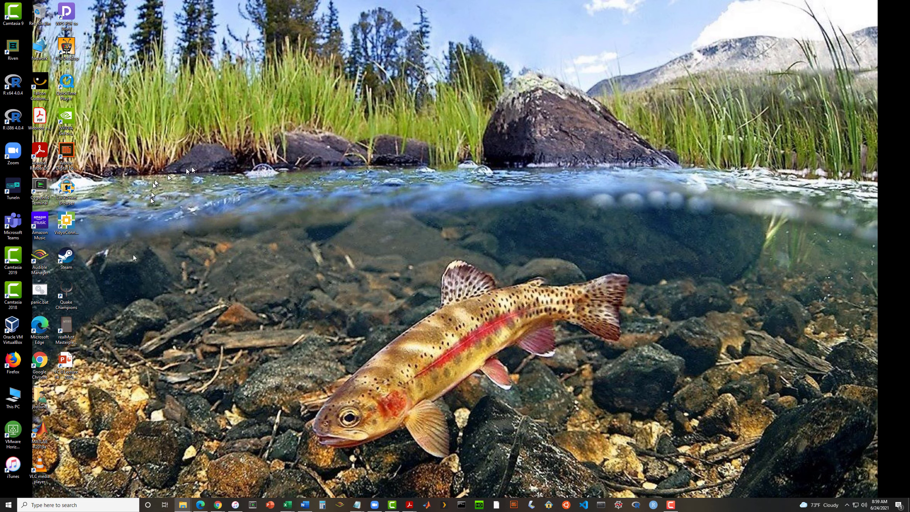
- Launch Spyder (anaconda3) from the installed Anaconda3 (64-bit) program group
left_click(8, 506)
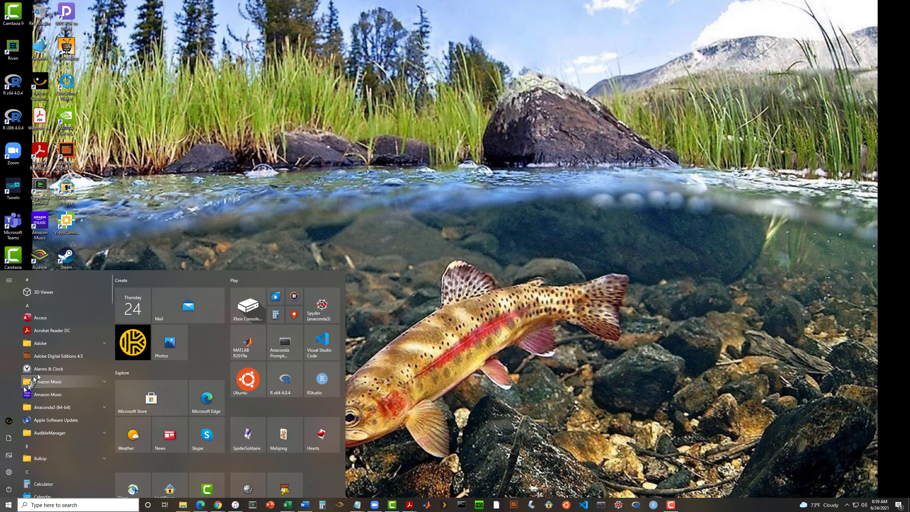
left_click(67, 408)
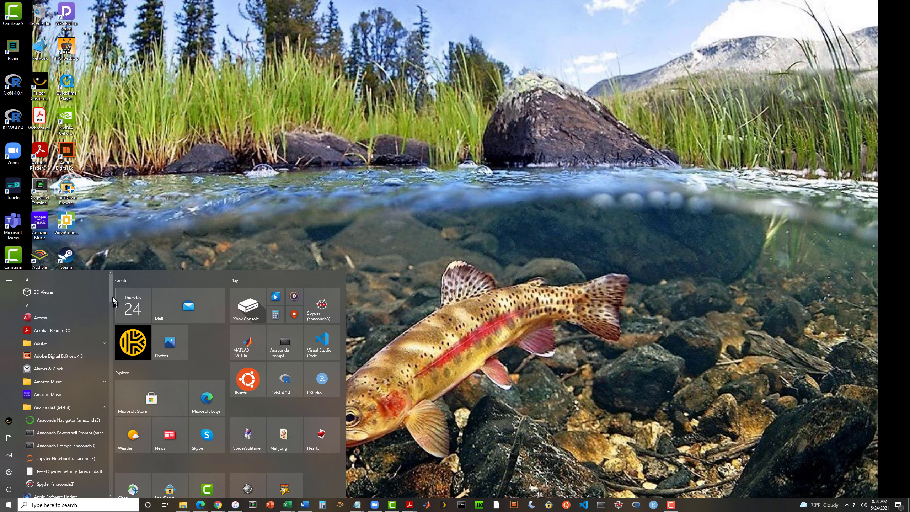
left_click_drag(112, 296, 113, 310)
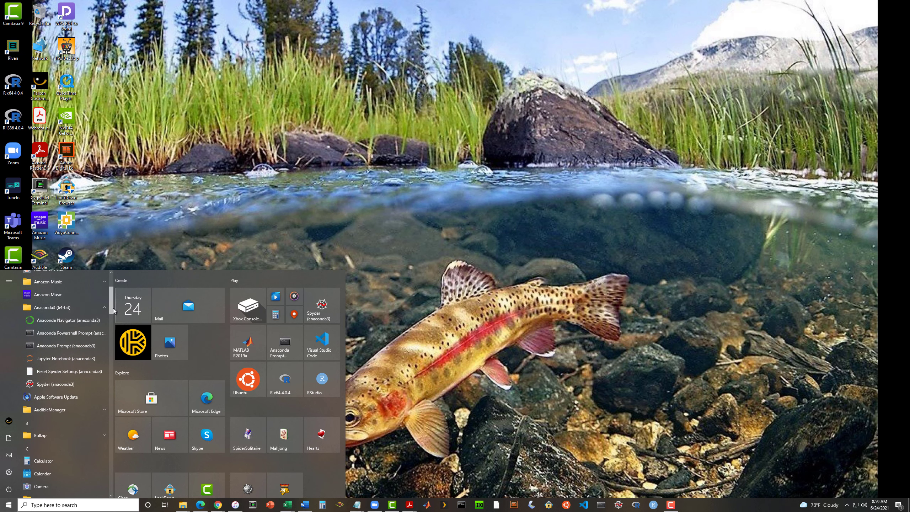
left_click(46, 385)
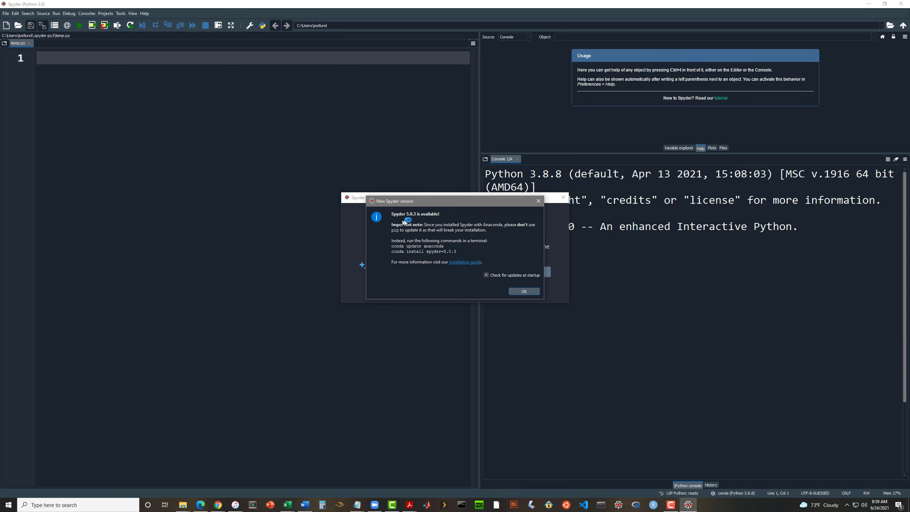
- Close the new Spyder version notice and dismiss the welcome tour offer
left_click(525, 291)
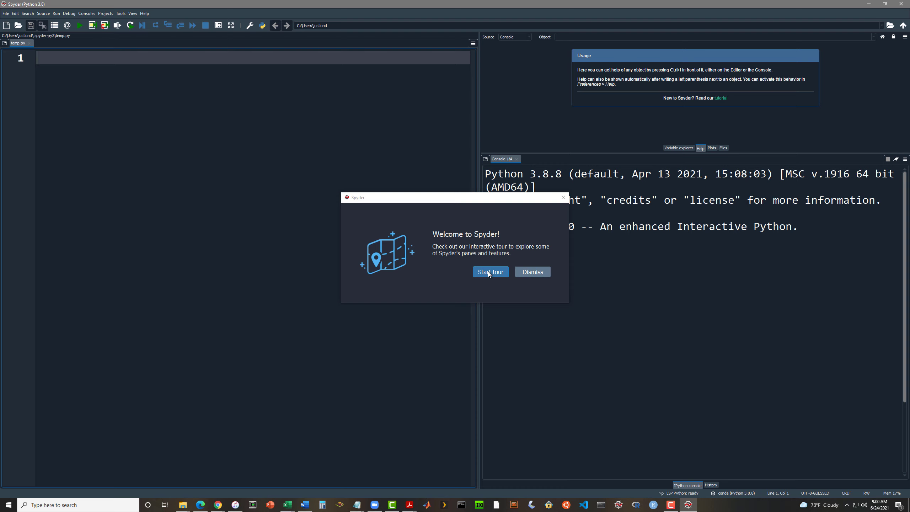
left_click(534, 271)
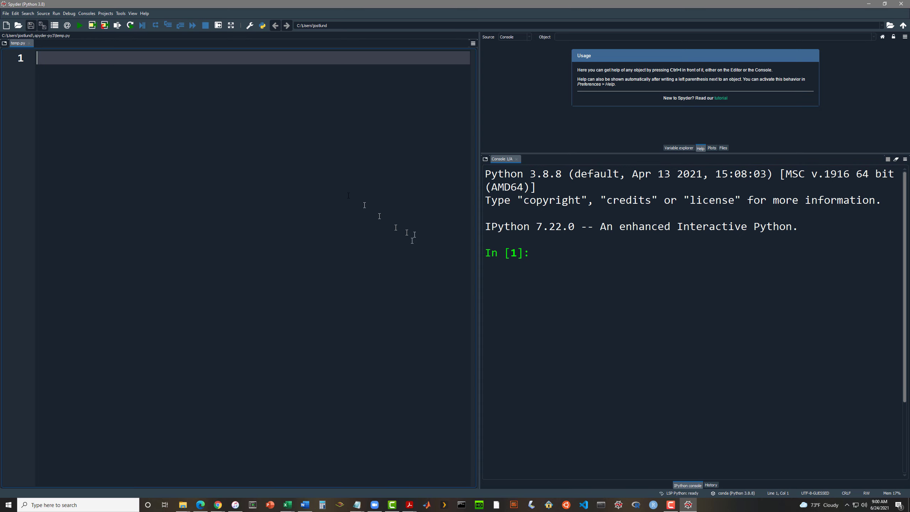
left_click(561, 253)
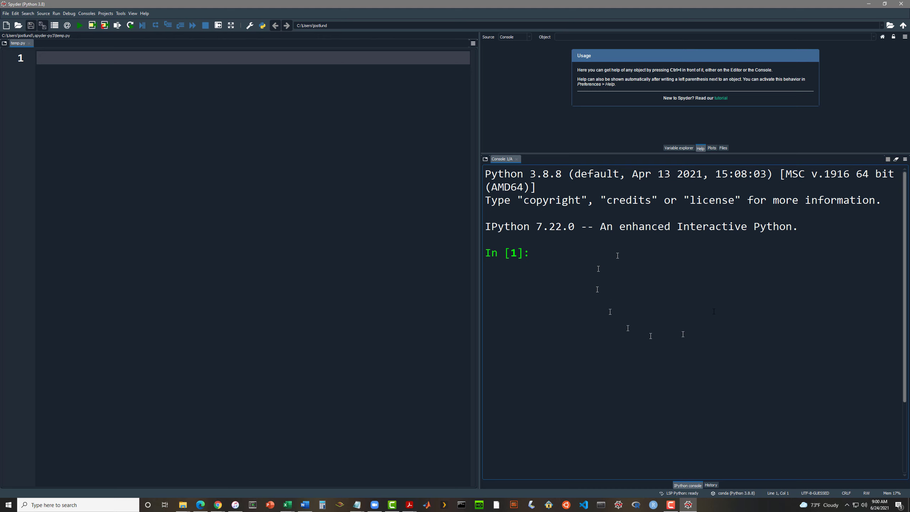
left_click(332, 148)
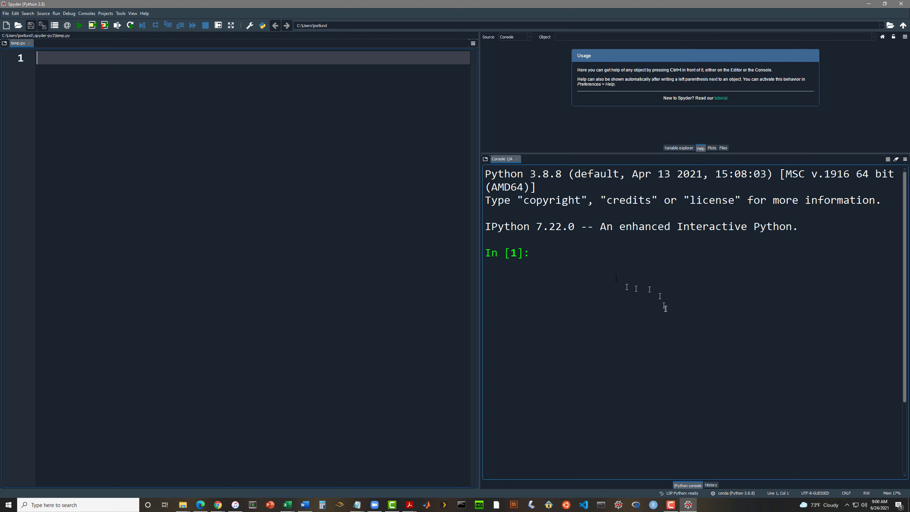
- Evaluate 132 + 4321 in the IPython console
left_click(582, 254)
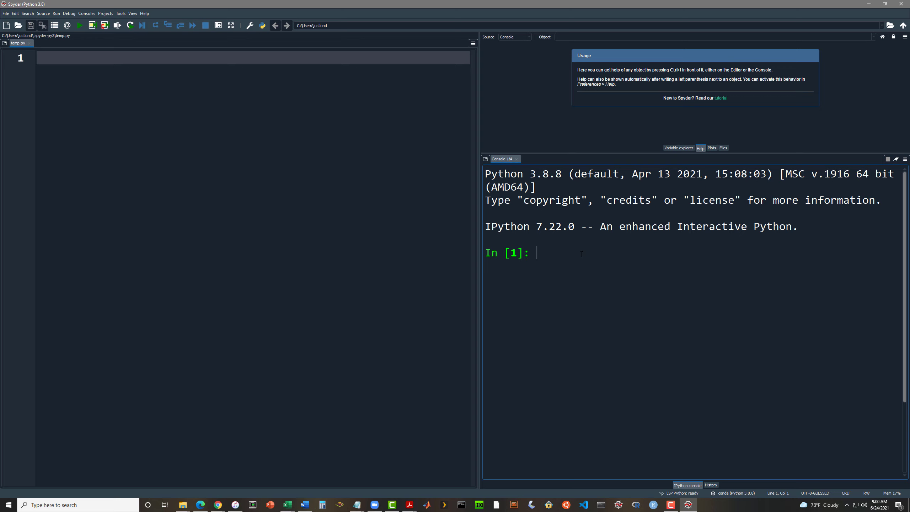
type("132 + 4321")
key("Return")
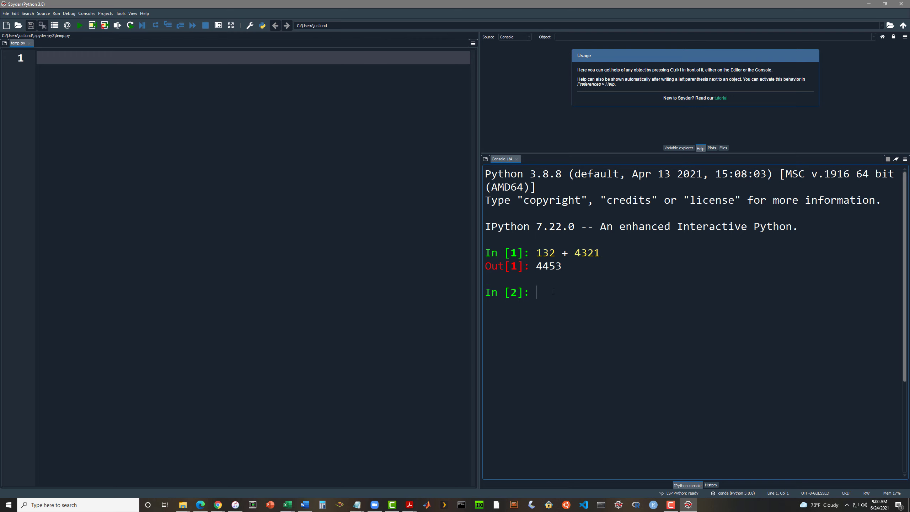
- Start a new IPython console entry with the variable name a
type("a")
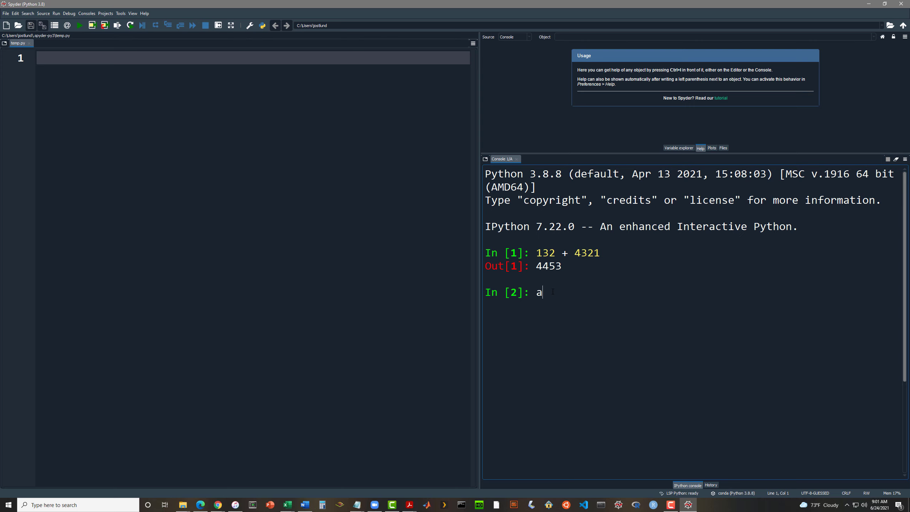